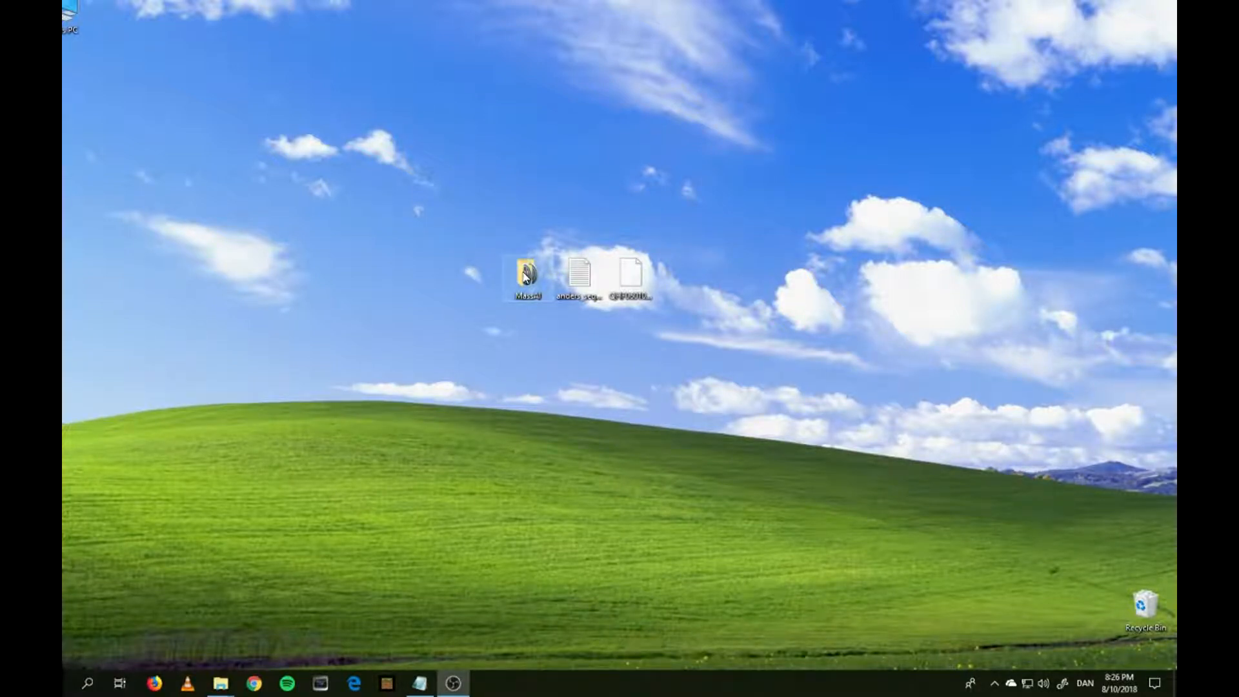
Launch MassAI_filter.exe from the desktop's MassAI folder, minimize the folder window and reposition the filter window
double_click(525, 274)
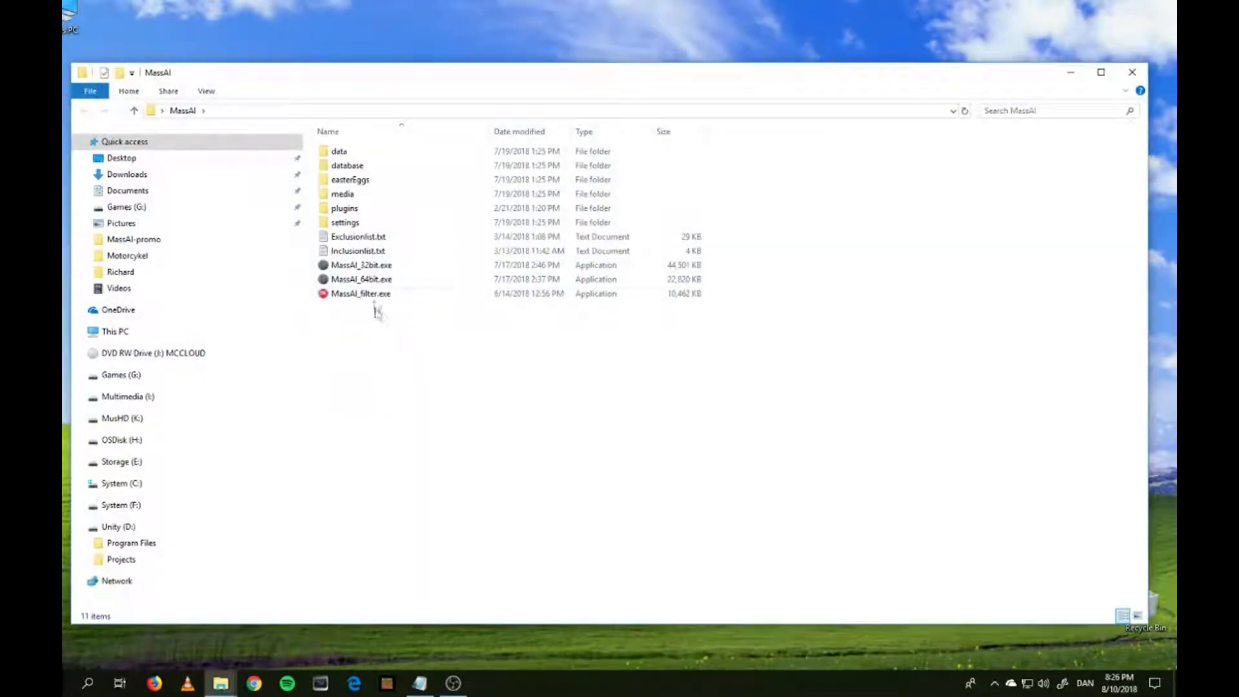
double_click(365, 293)
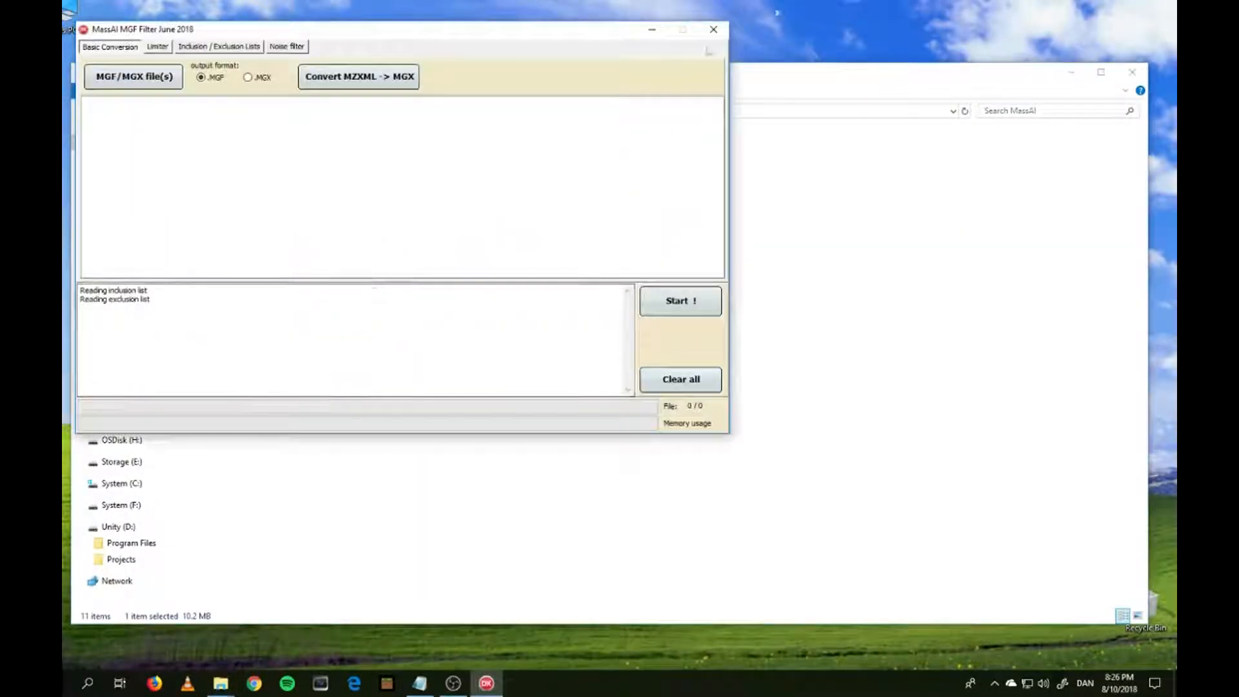
click(1069, 71)
drag(442, 29, 556, 94)
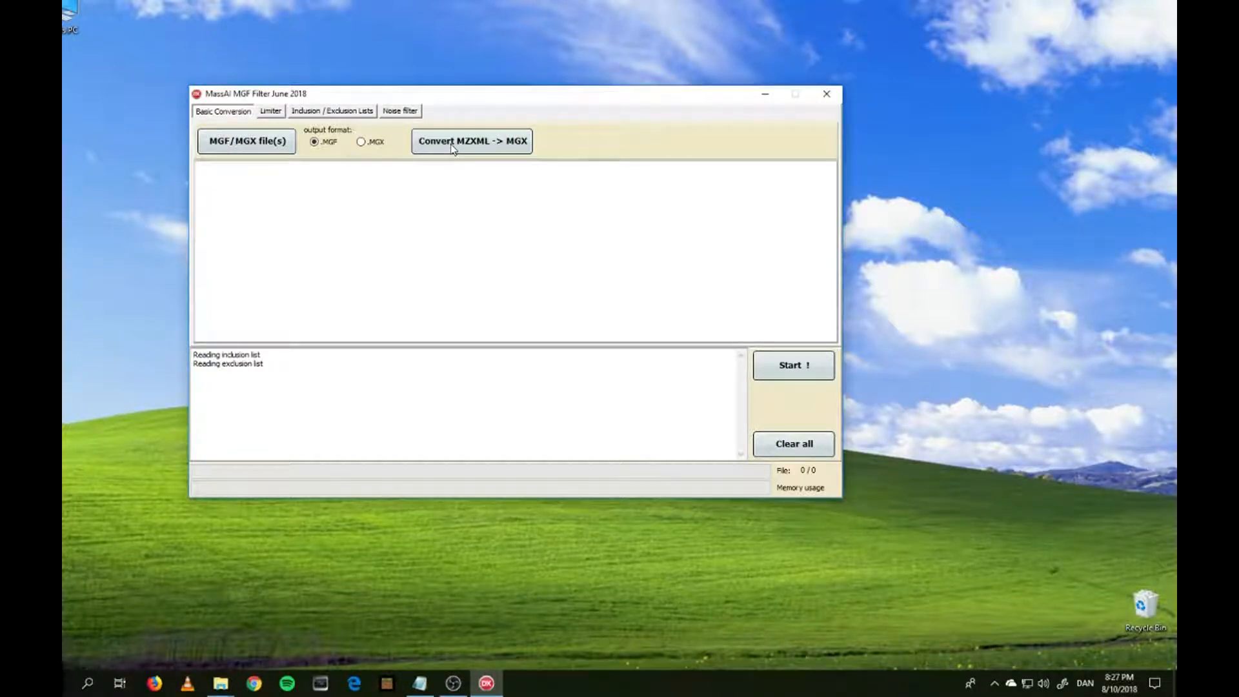
Convert the desktop file QHF06010_AC.mzXML to MGX format with automatic mass correction, and close the converter
click(510, 147)
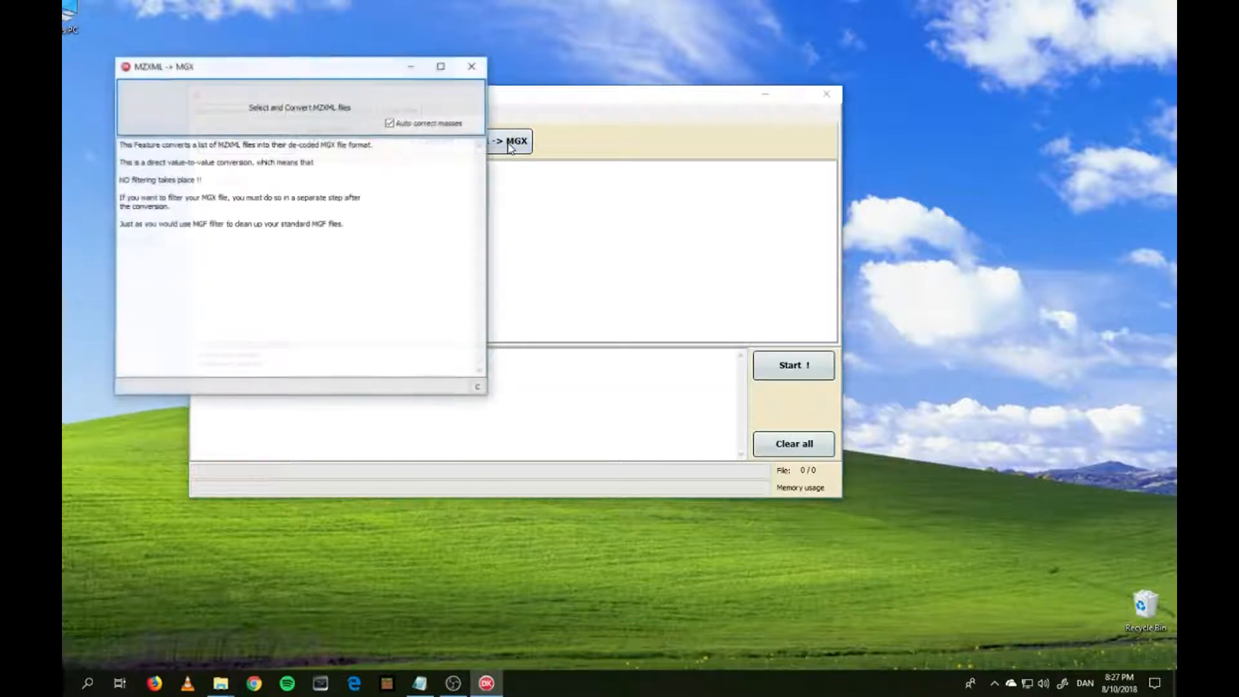
click(261, 114)
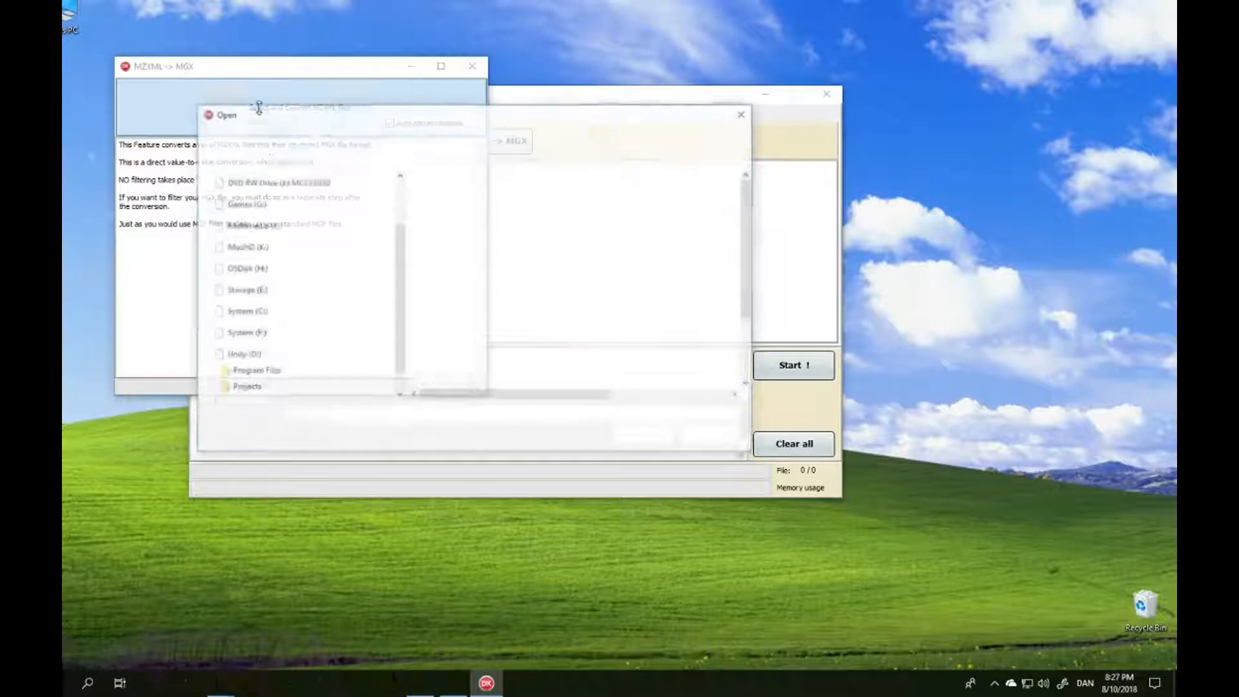
scroll(733, 210, down, 2)
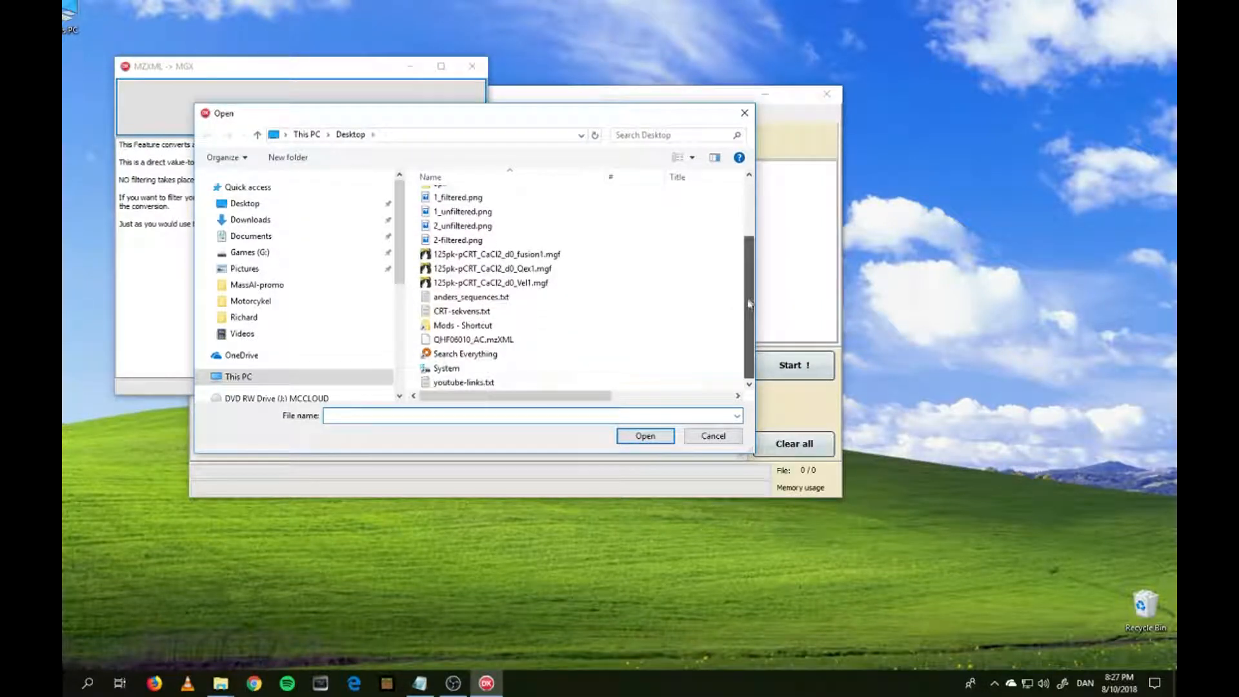
click(505, 344)
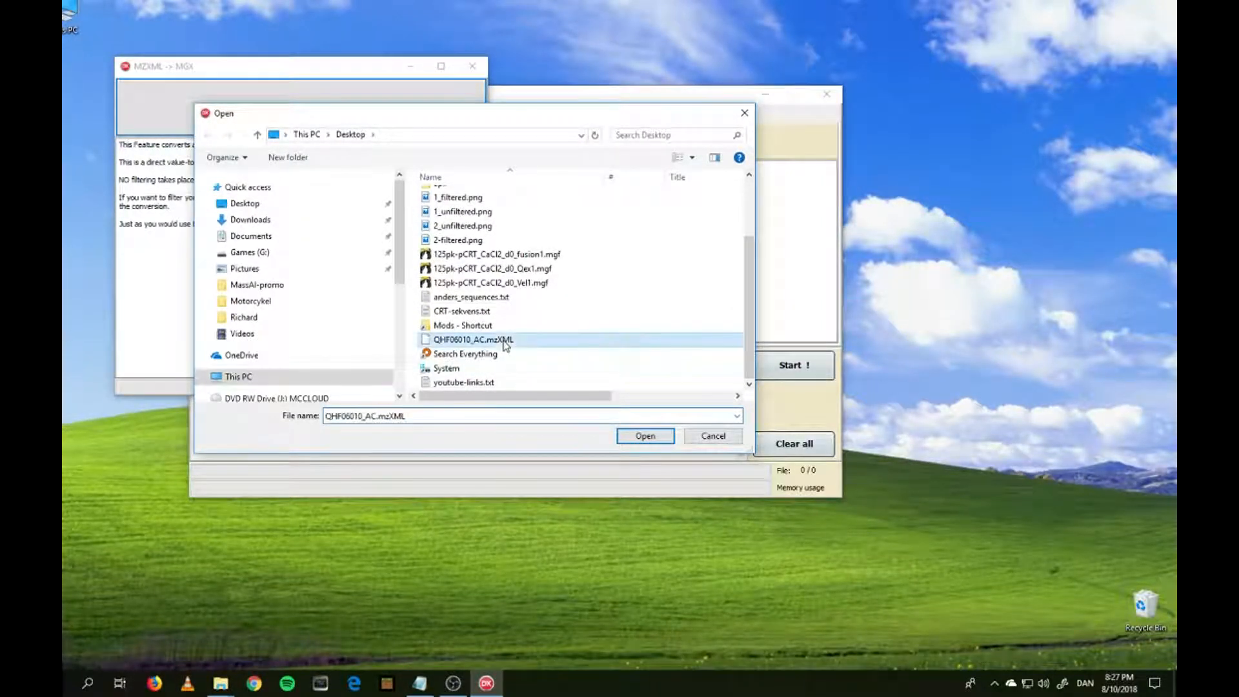
click(646, 437)
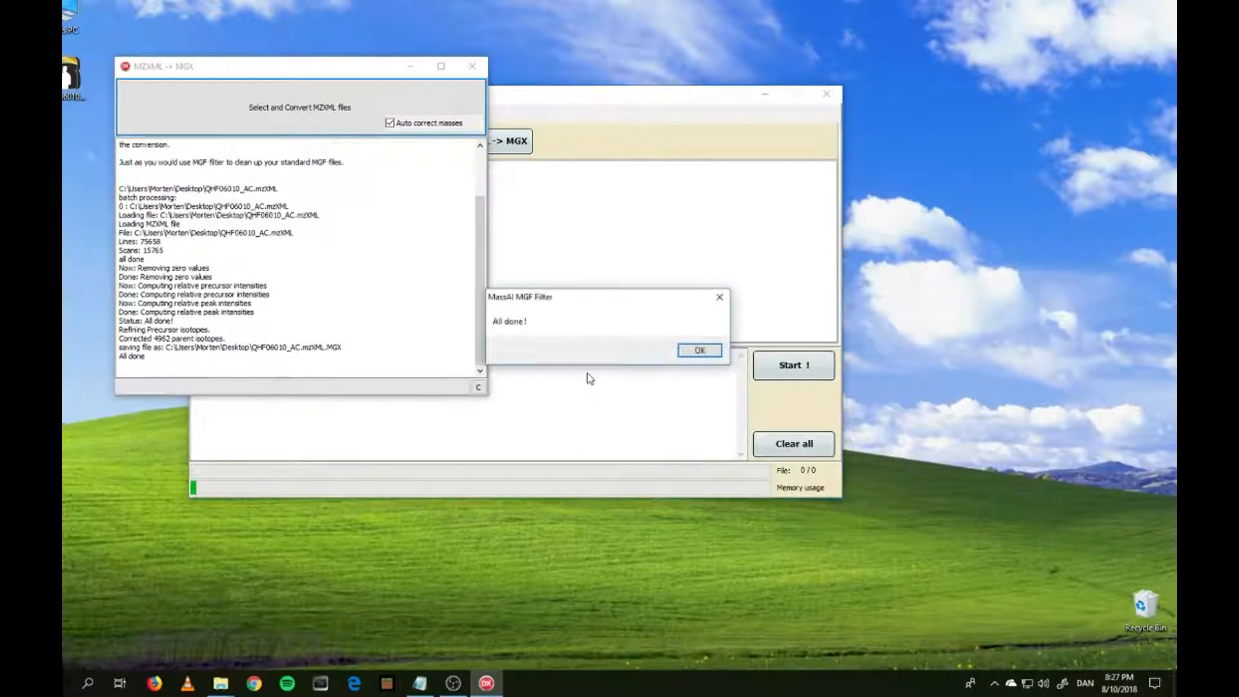
click(699, 350)
click(473, 66)
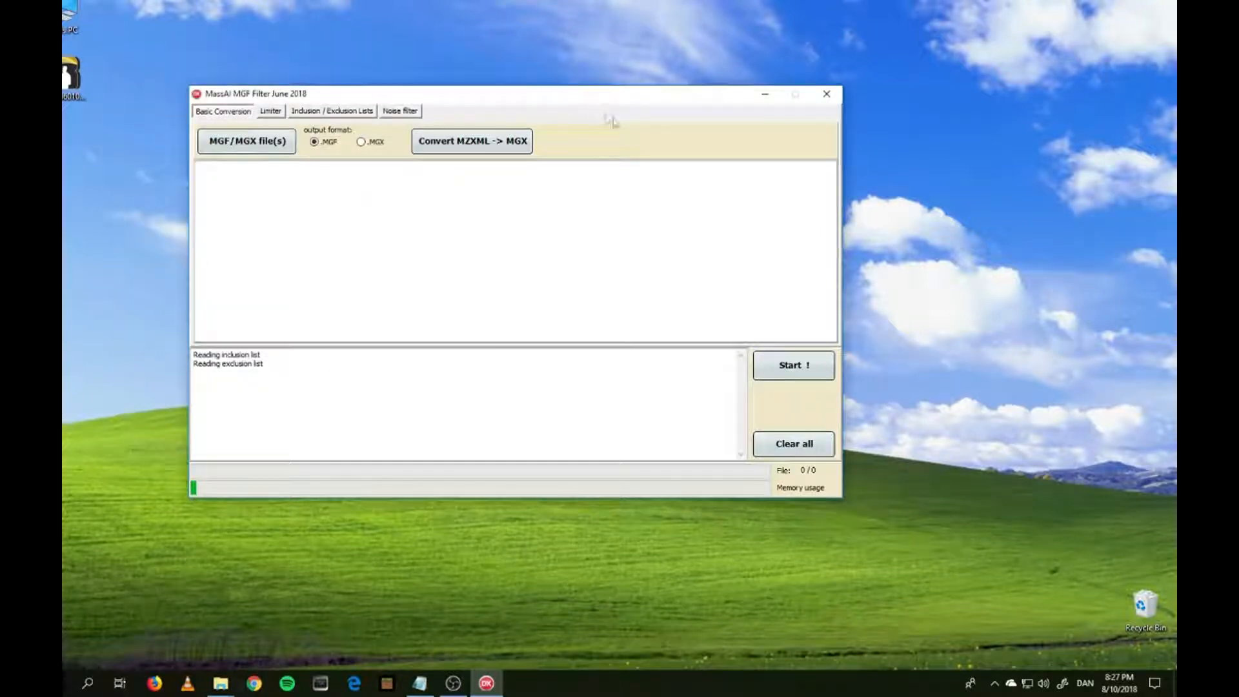
Close the MGF filter, place the converted MGX file beneath the mzXML file on the desktop, and compare both files' details
click(830, 96)
drag(72, 76, 632, 337)
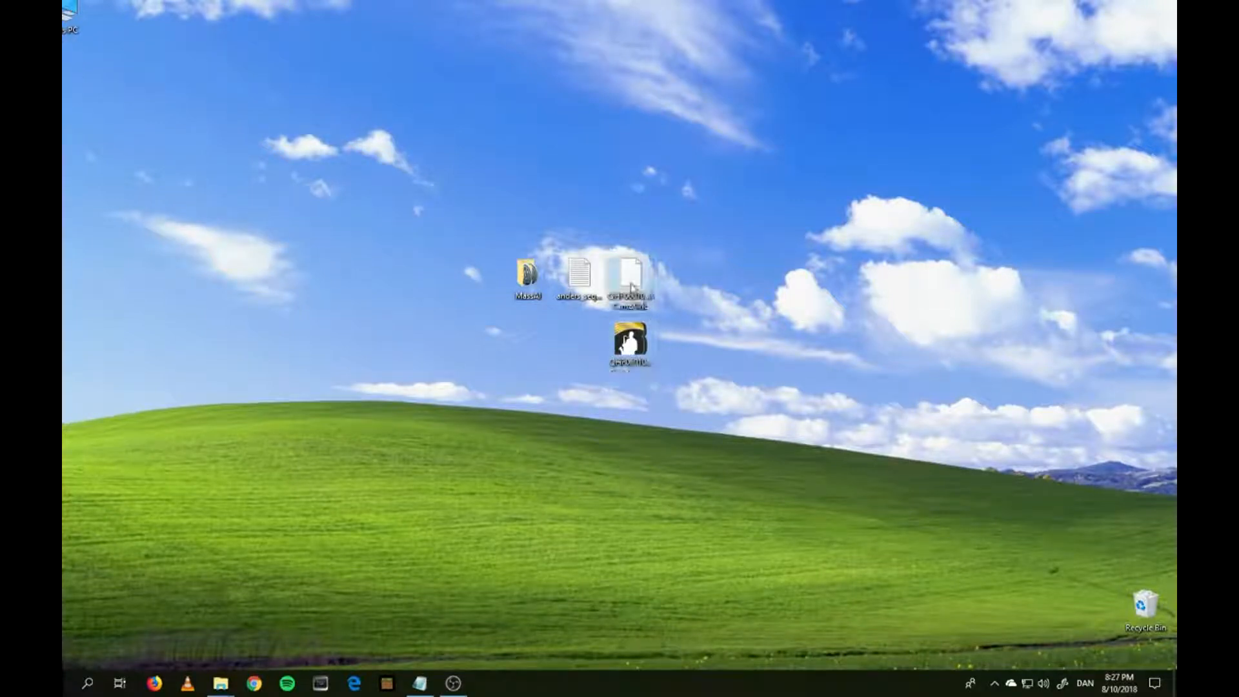
mouse_move(630, 287)
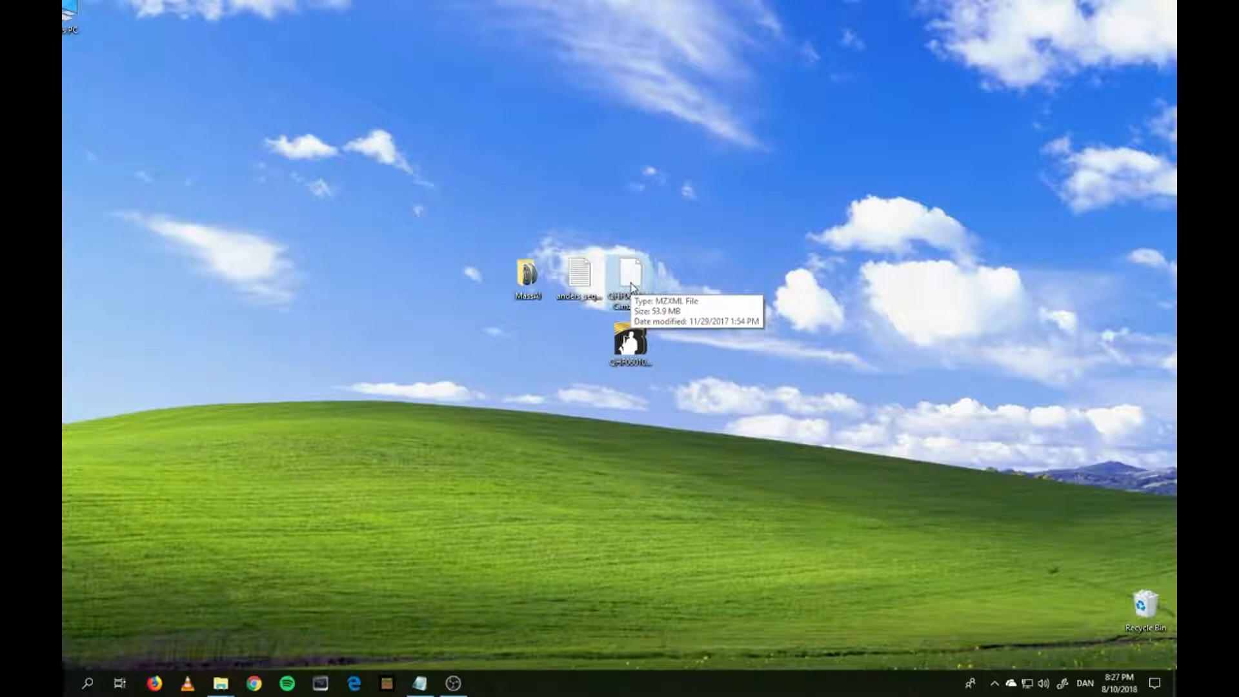
click(625, 345)
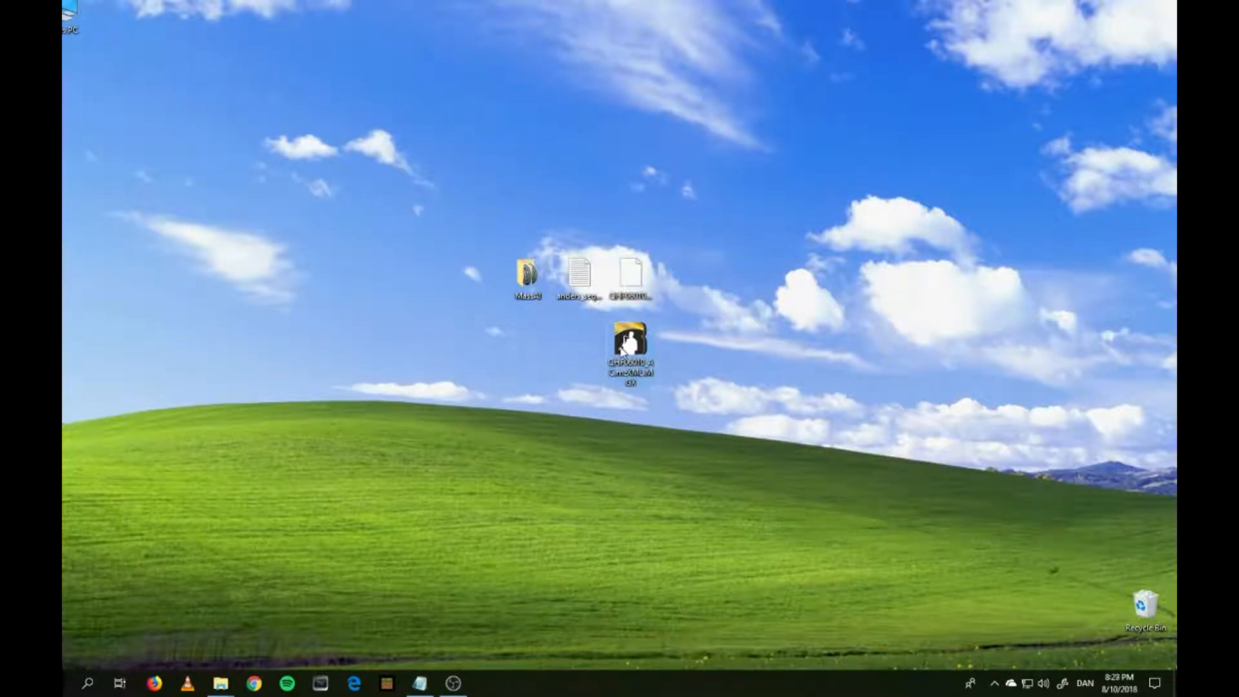
mouse_move(624, 347)
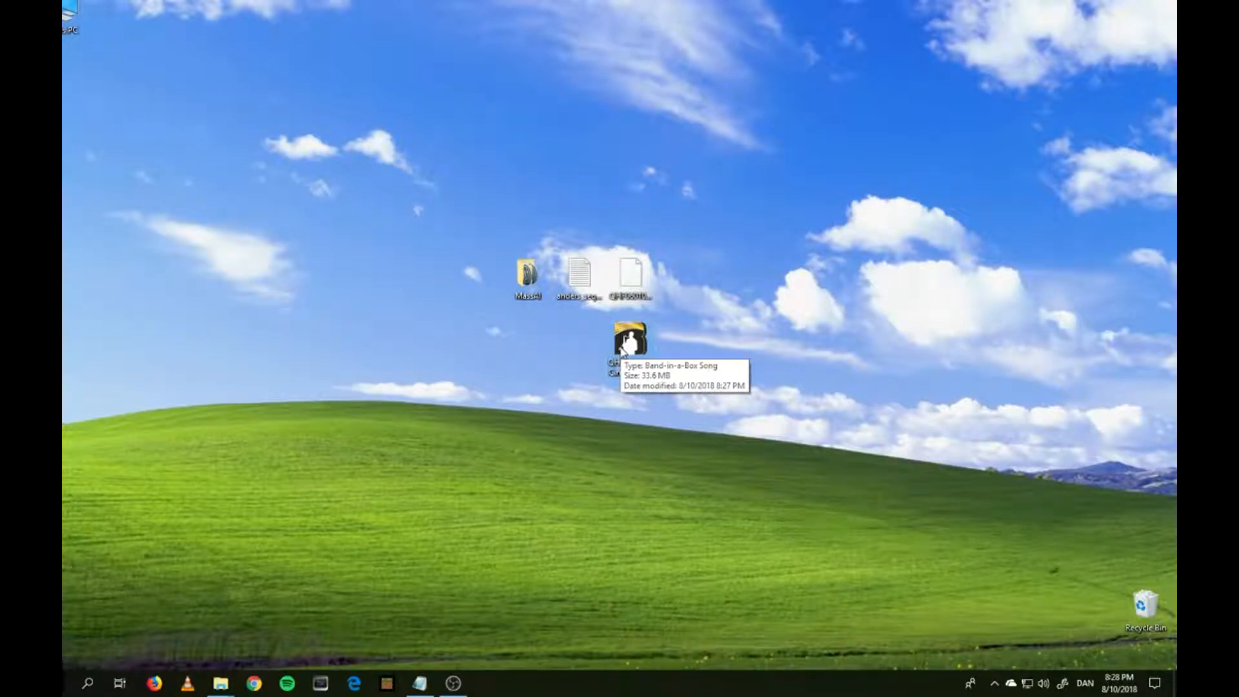
click(623, 351)
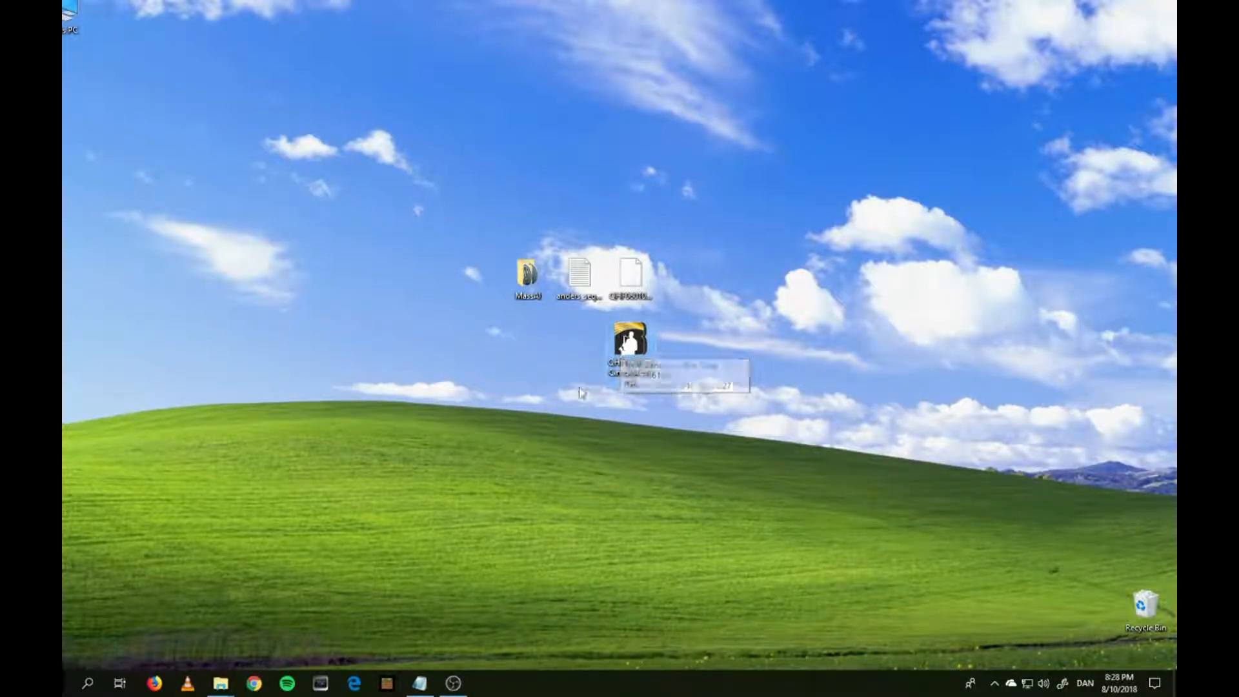
Launch MassAI_64bit.exe from the MassAI folder and add QHF06010_AC.mzXML.MGX as CID/HCD data, declining to load it right away
double_click(527, 281)
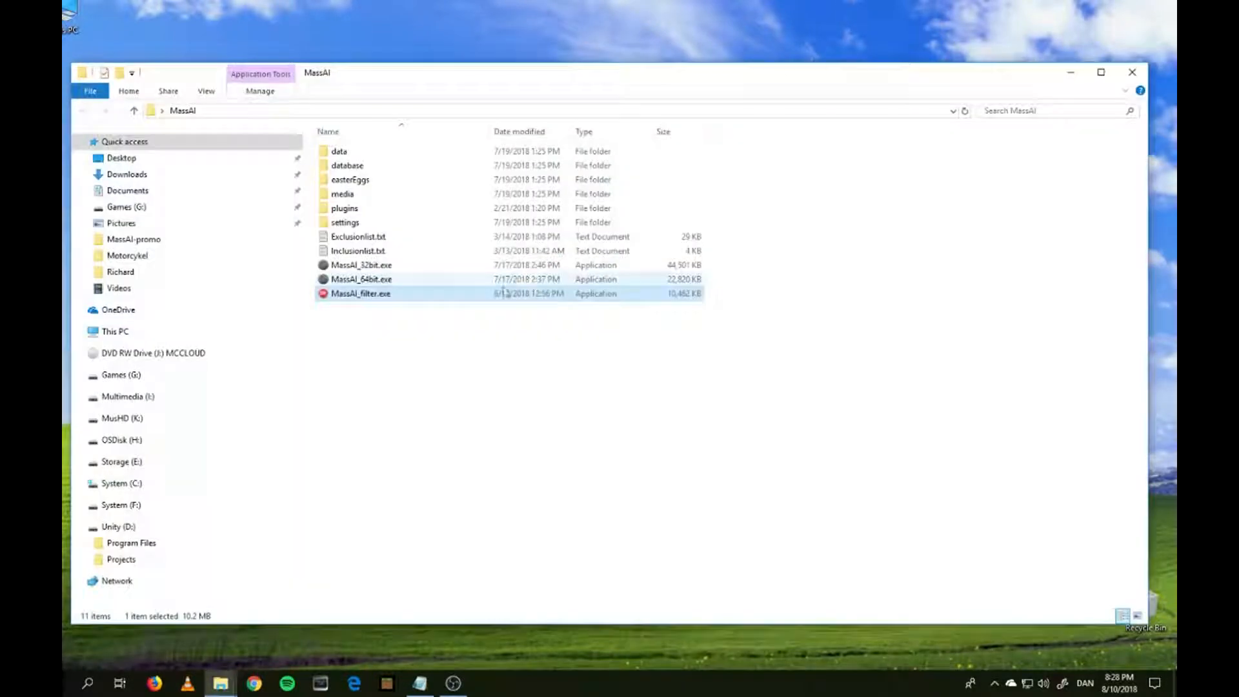
double_click(384, 282)
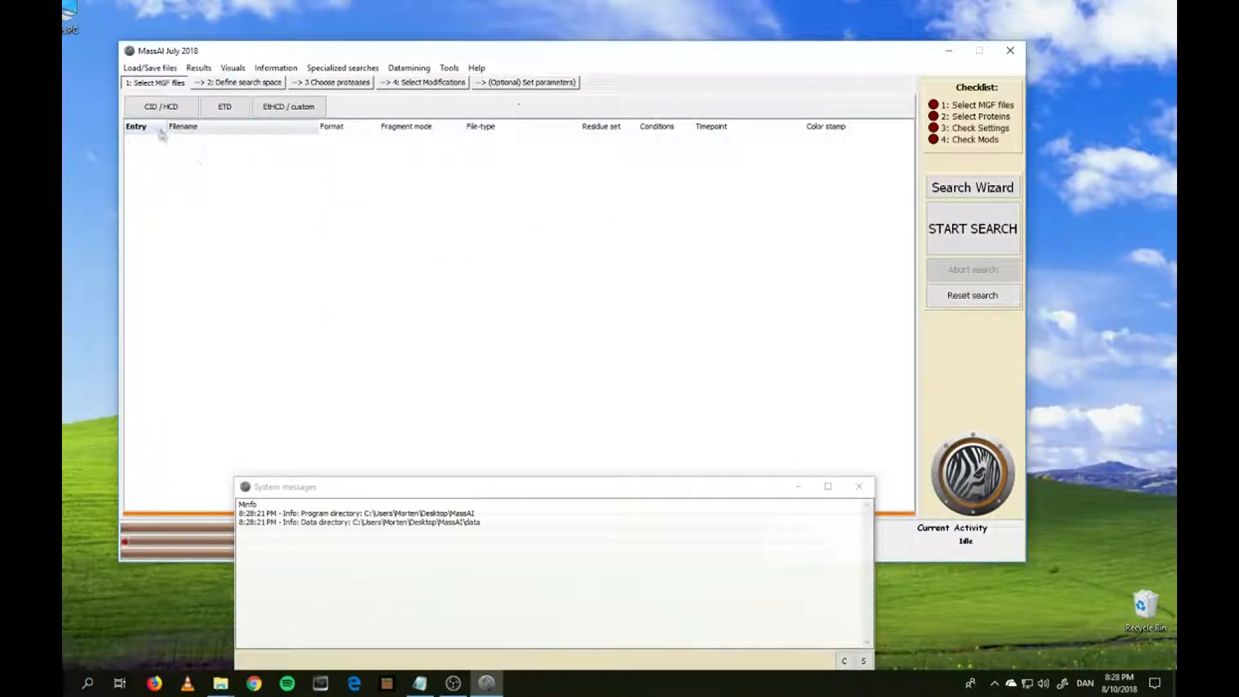
click(166, 111)
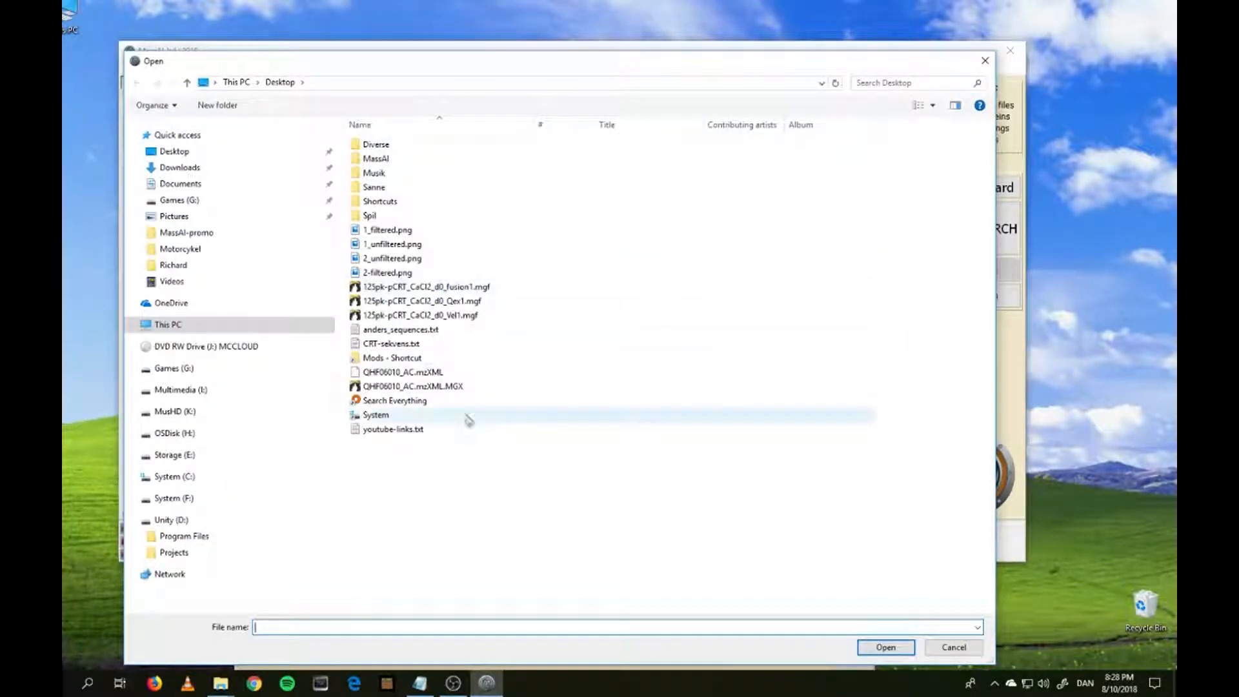
click(457, 388)
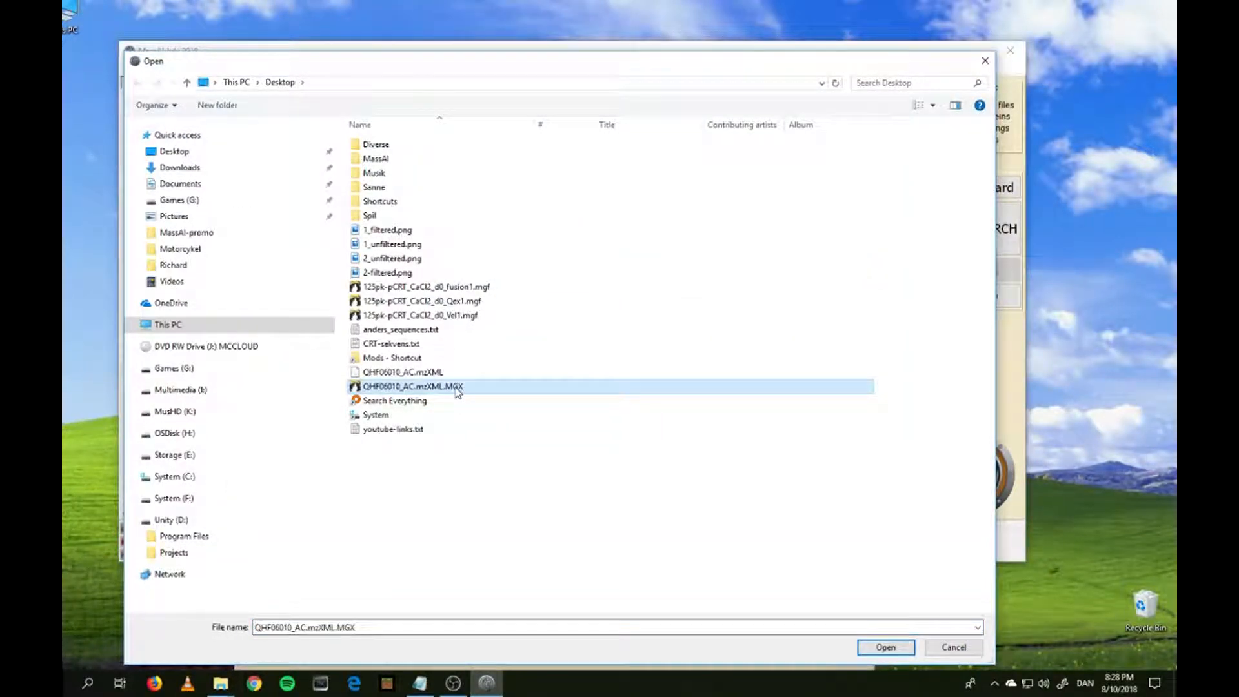
click(885, 647)
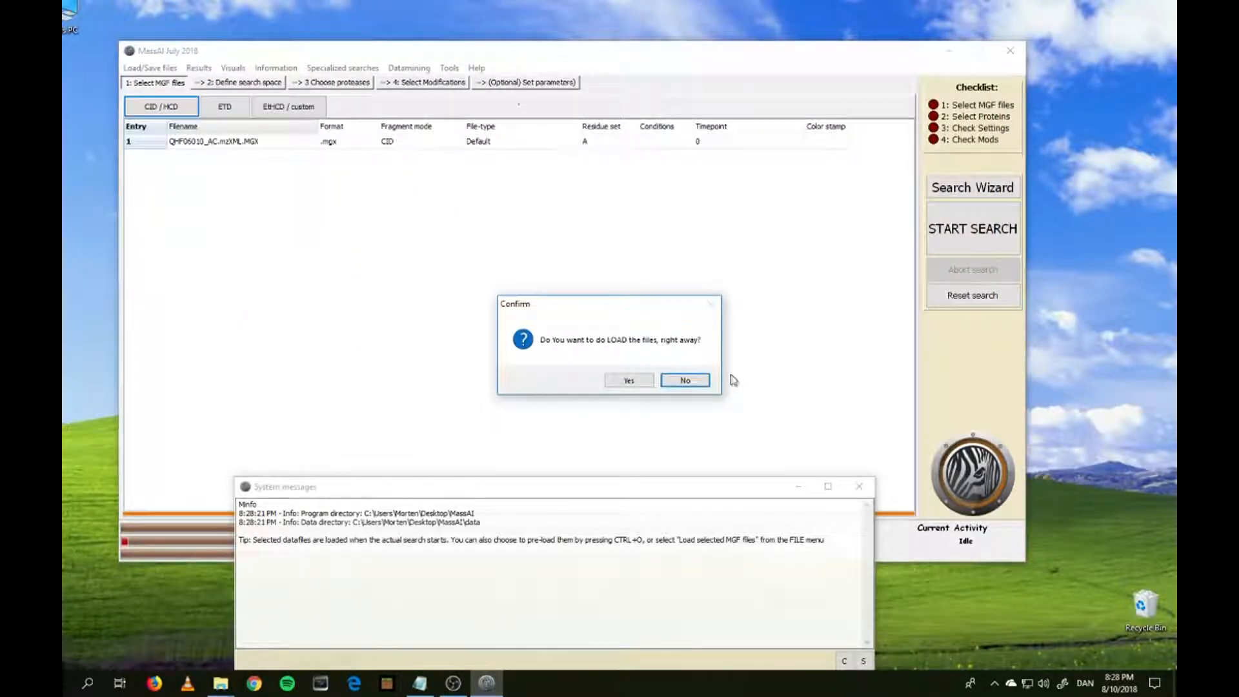
click(685, 380)
Load the protein sequences from anders_sequences.txt as the search space
click(268, 84)
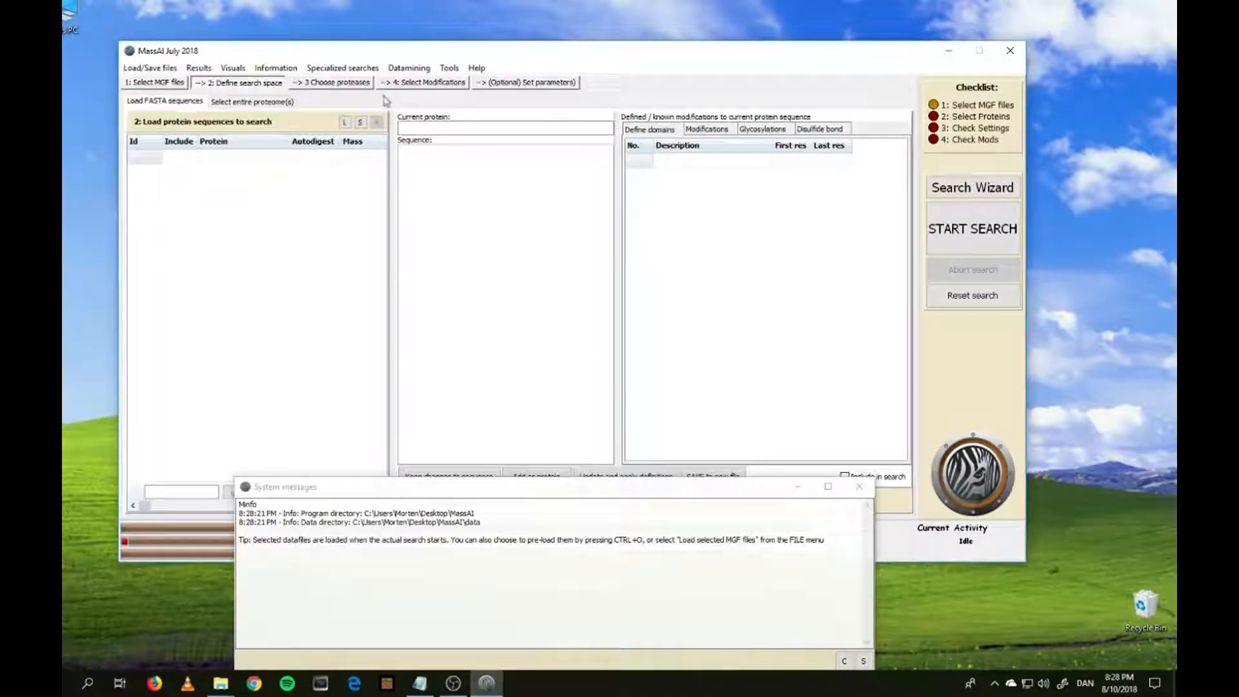
click(346, 125)
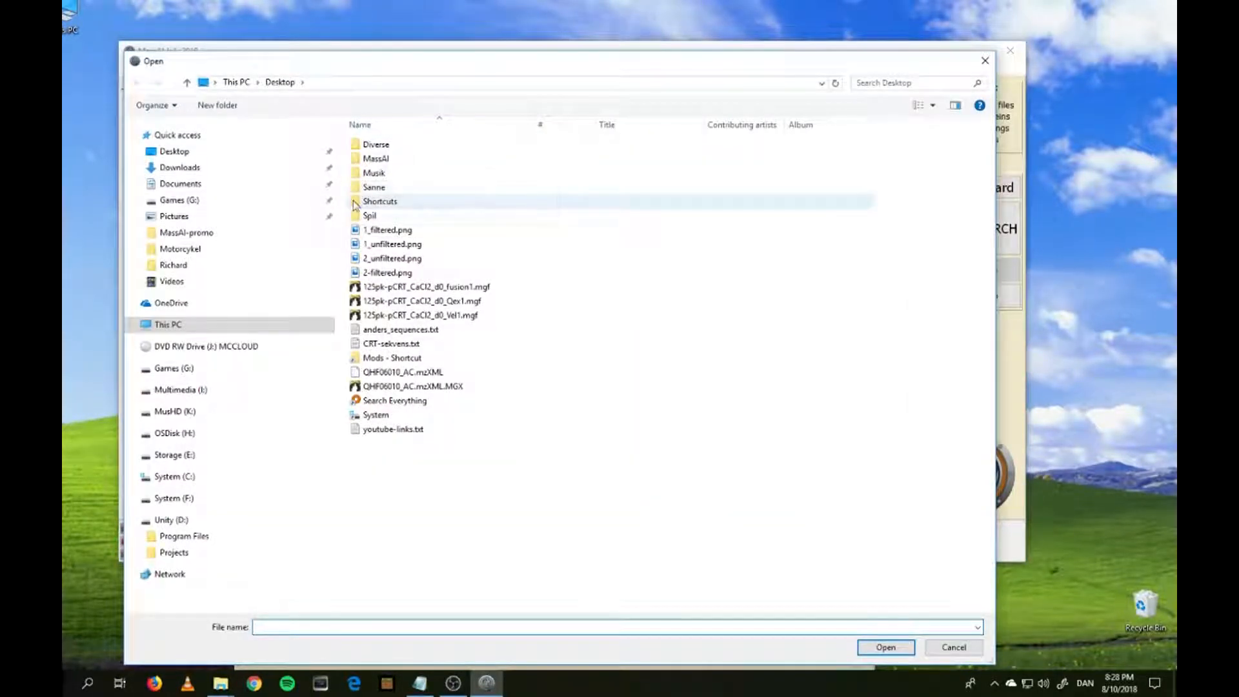
click(376, 330)
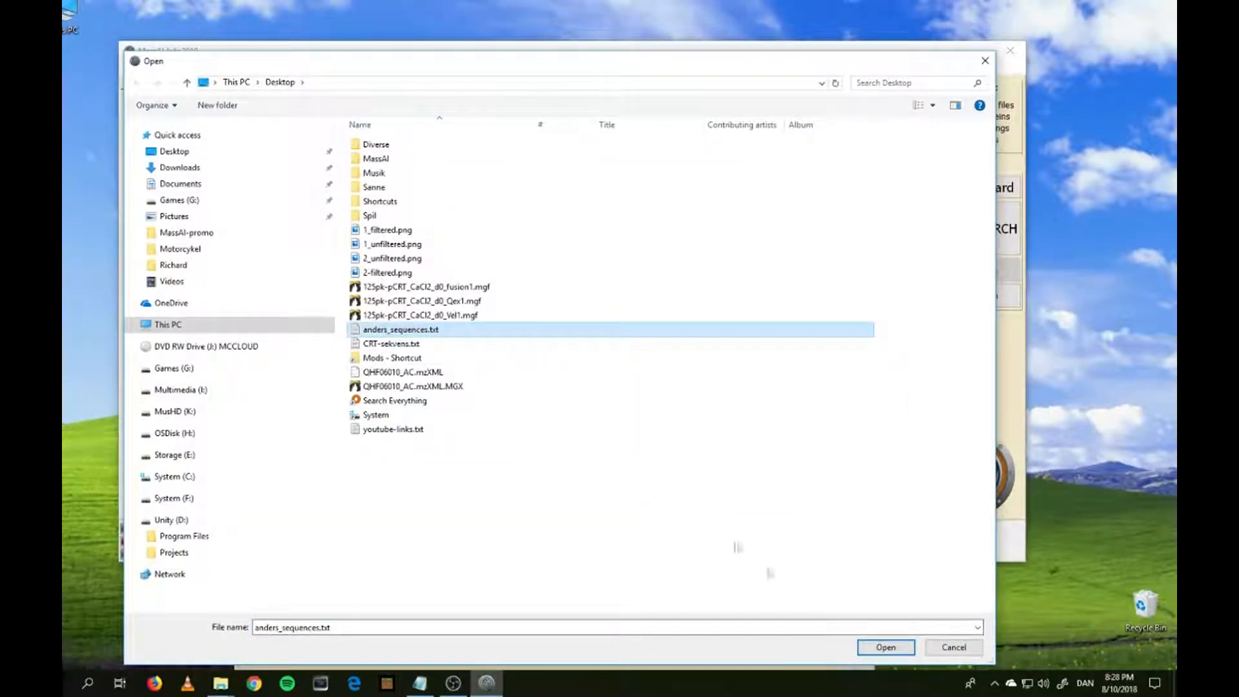
click(886, 647)
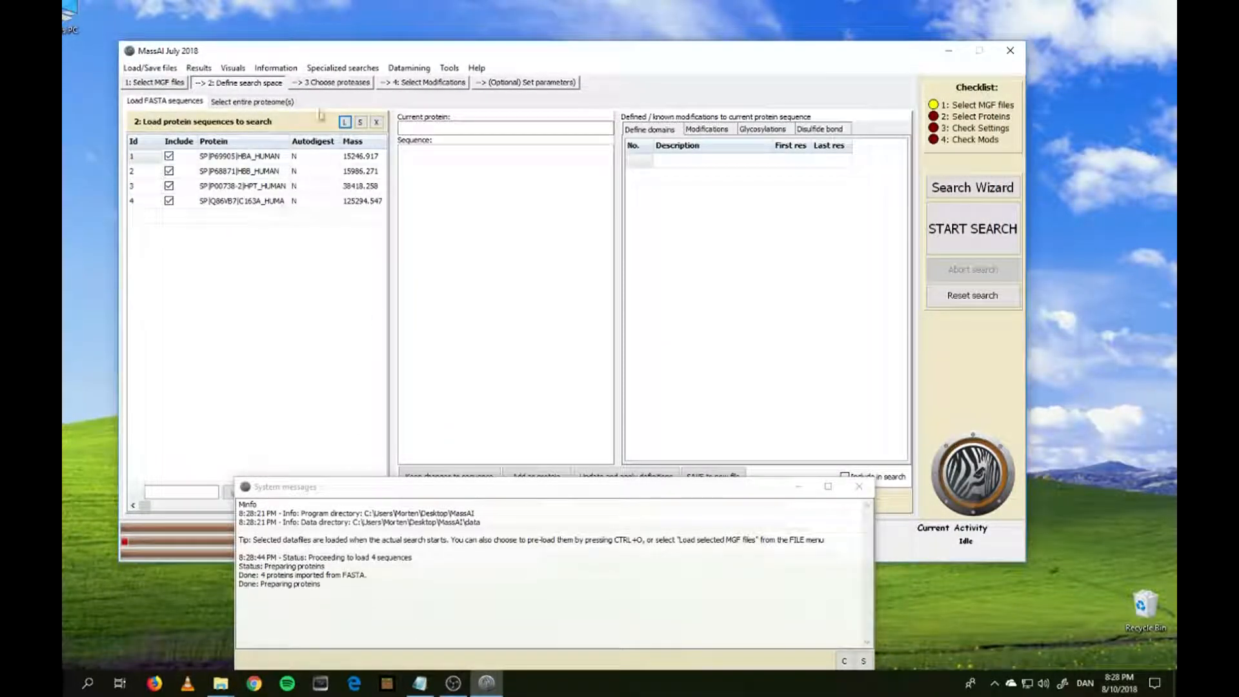
Review the protease and modification settings, keeping the defaults, and start the search with the system messages window moved up
click(318, 84)
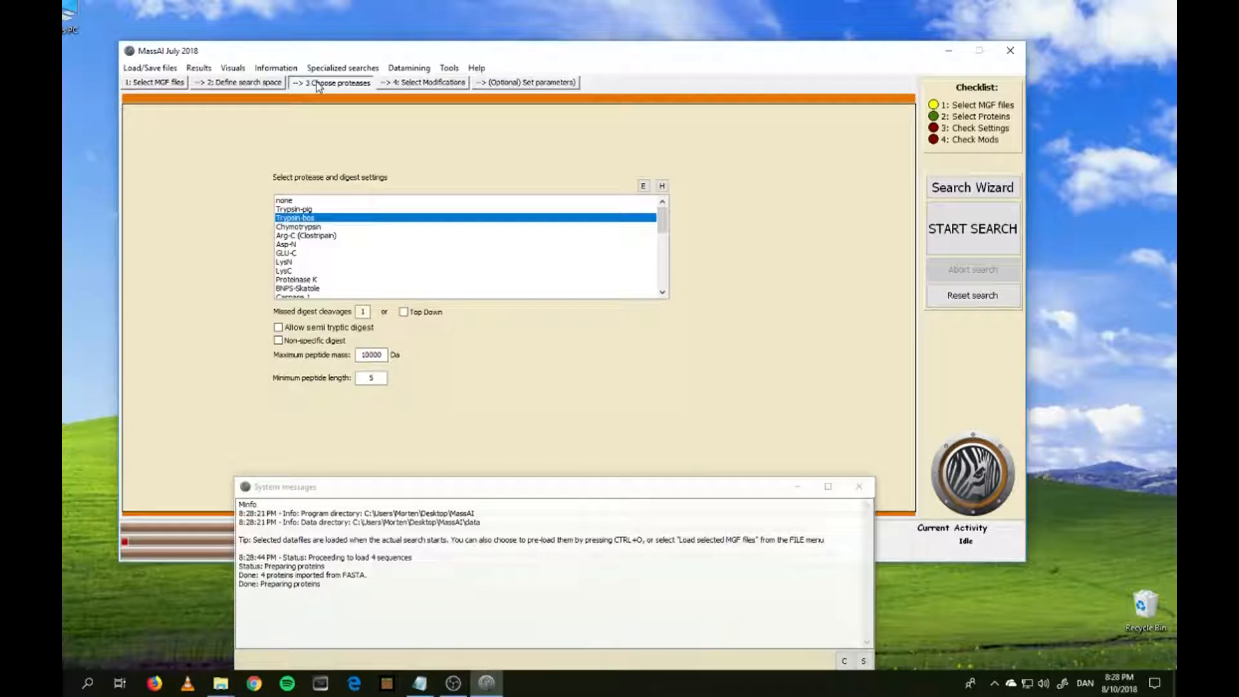
click(436, 84)
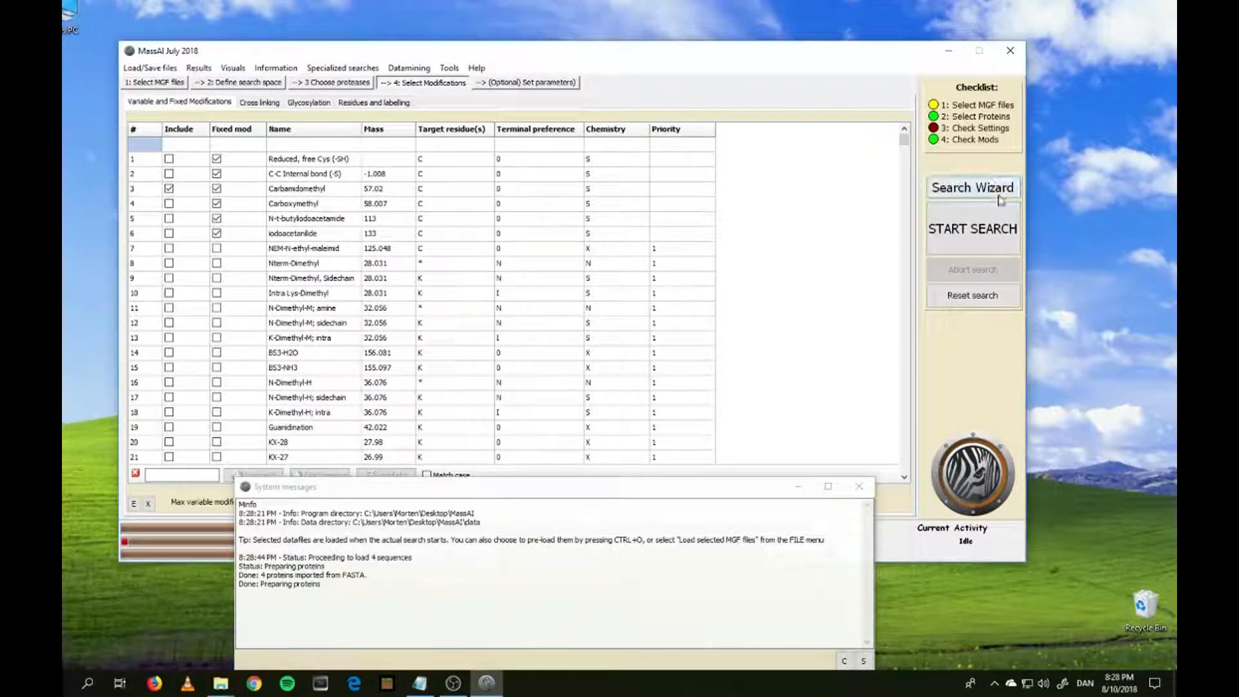
drag(745, 494, 738, 254)
click(962, 234)
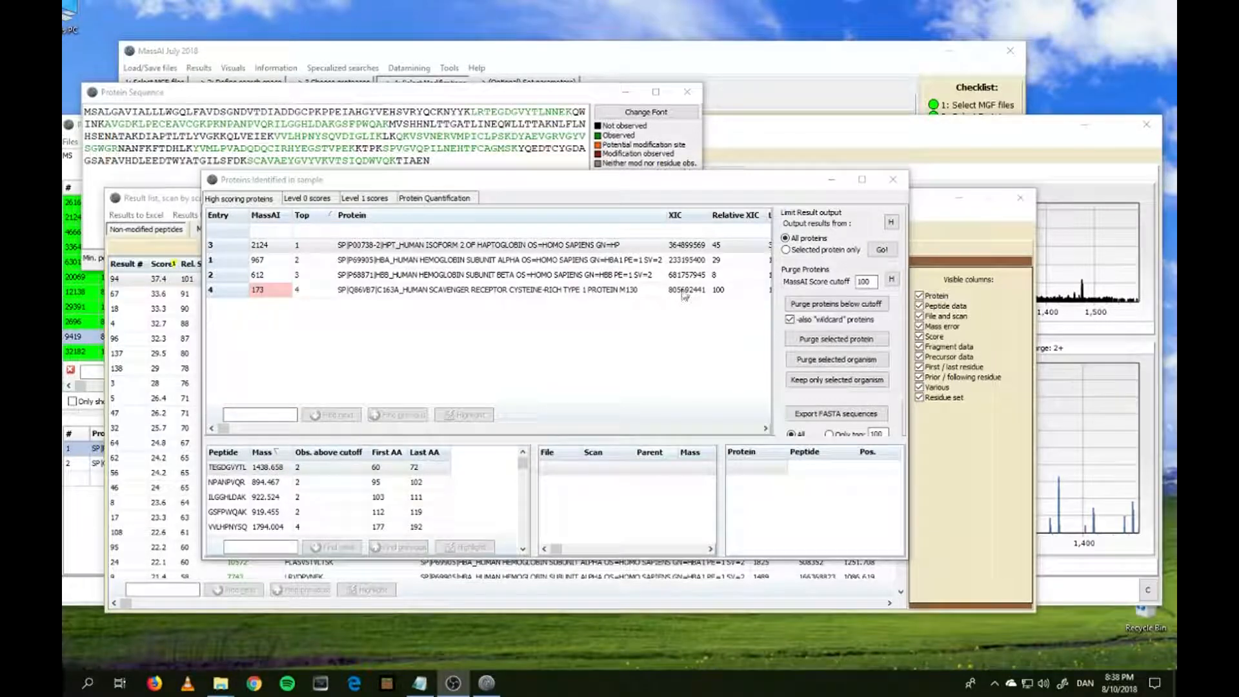
Sort the identified proteins by relative XIC in descending order
mouse_move(707, 221)
mouse_down()
mouse_move(728, 221)
mouse_move(716, 218)
mouse_up()
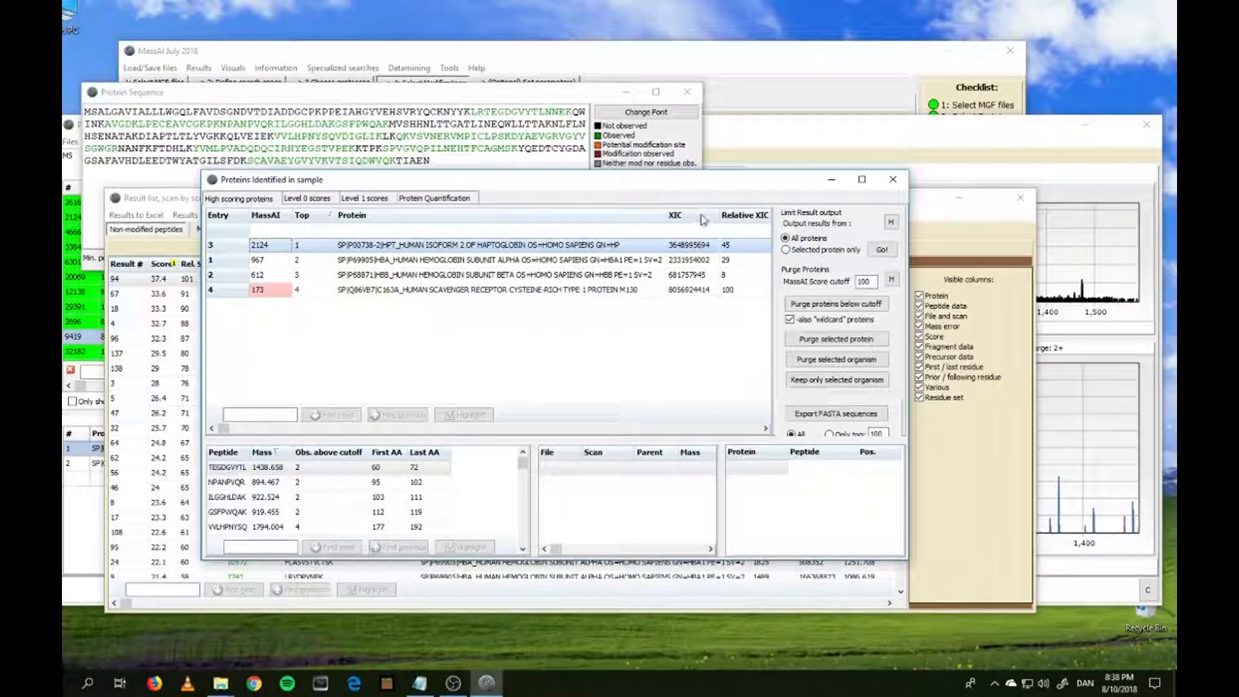
click(752, 215)
click(753, 215)
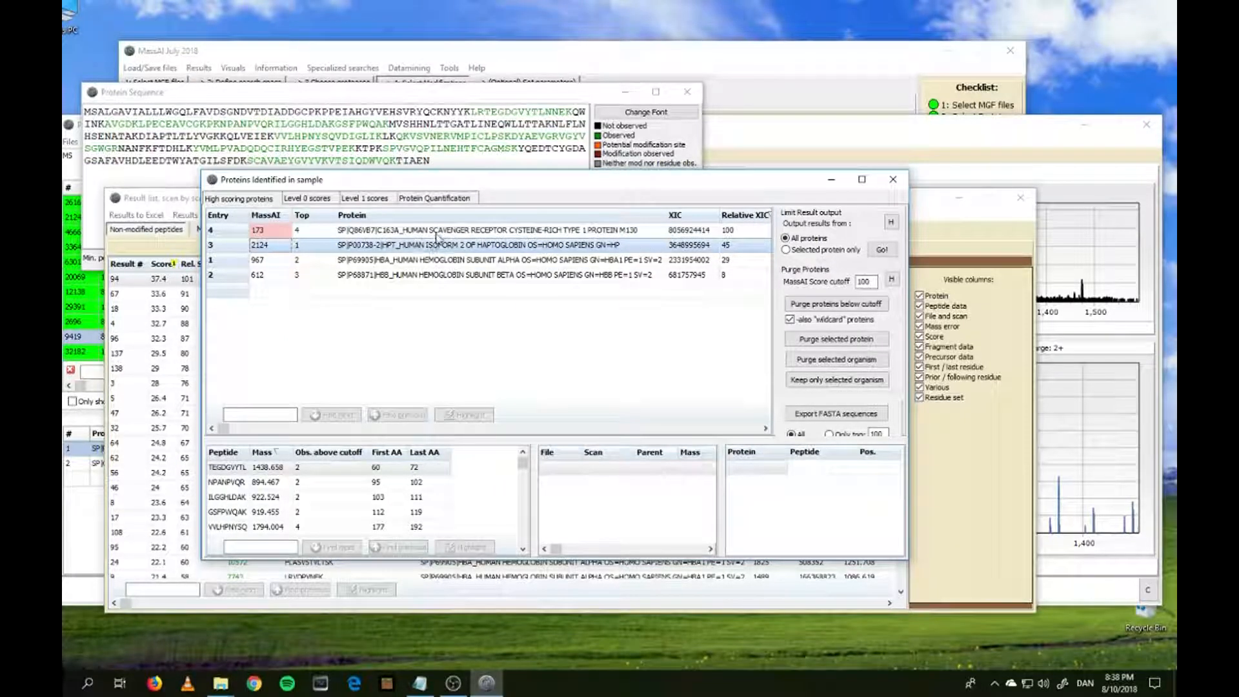
Inspect the scavenger receptor protein C163A_HUMAN, view the protein quantification chart, and close the identified proteins window
click(438, 232)
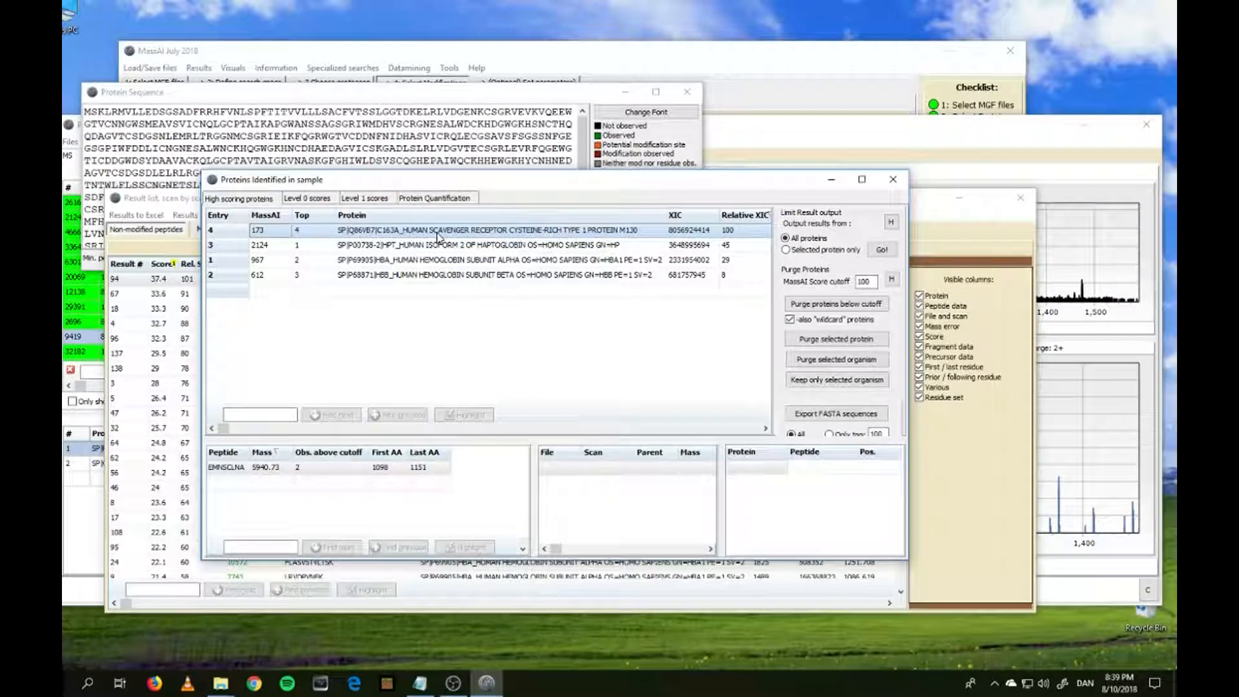
click(420, 201)
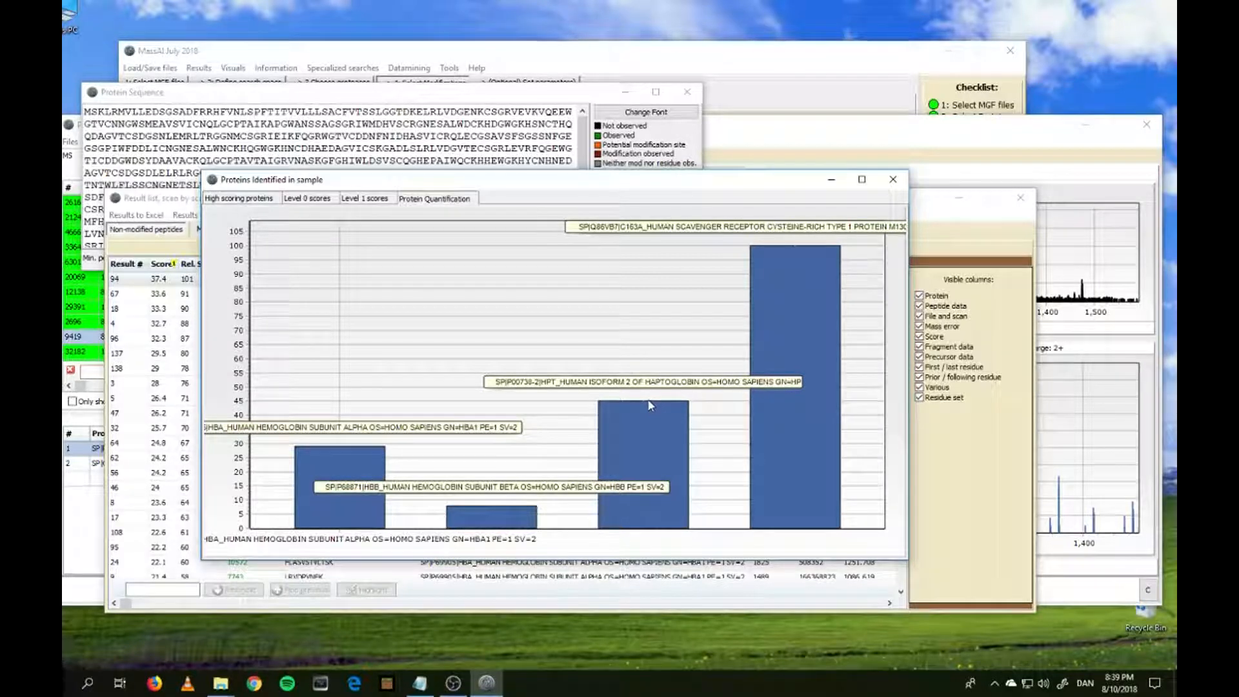
click(884, 183)
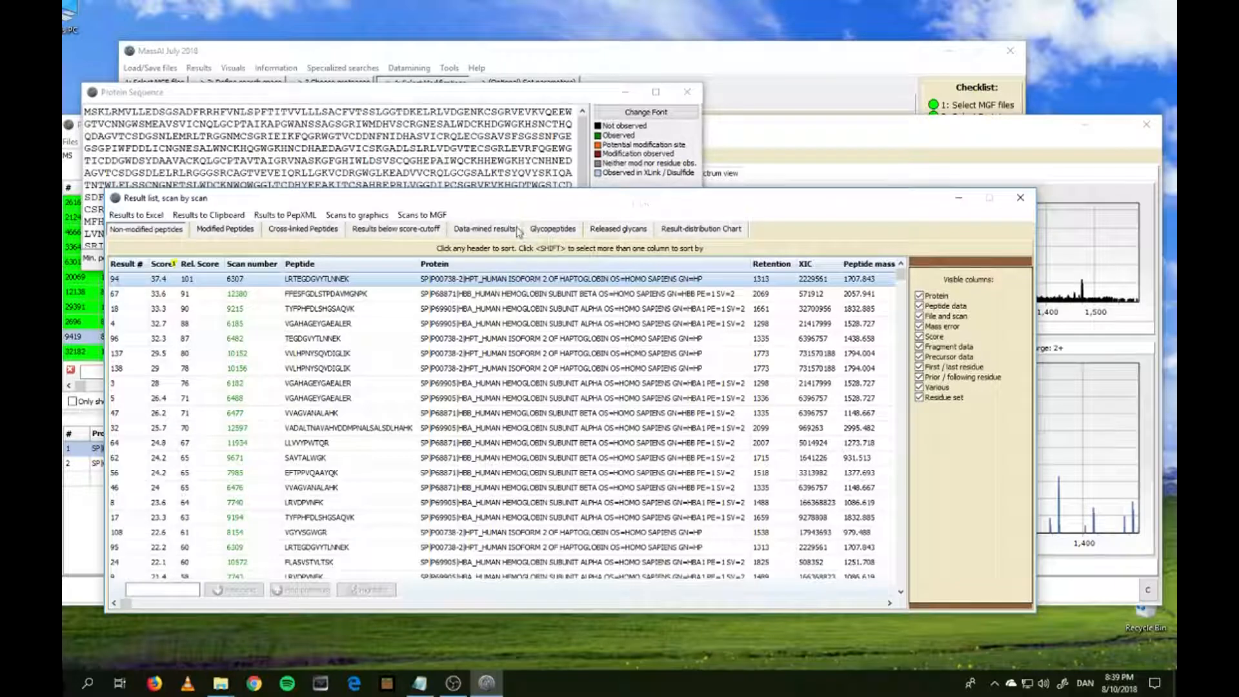
Examine the annotated spectrum of the top-scoring peptide LRTEGDGVYTLNNEK from the scan result list, and close the spectrum window
drag(528, 203, 557, 132)
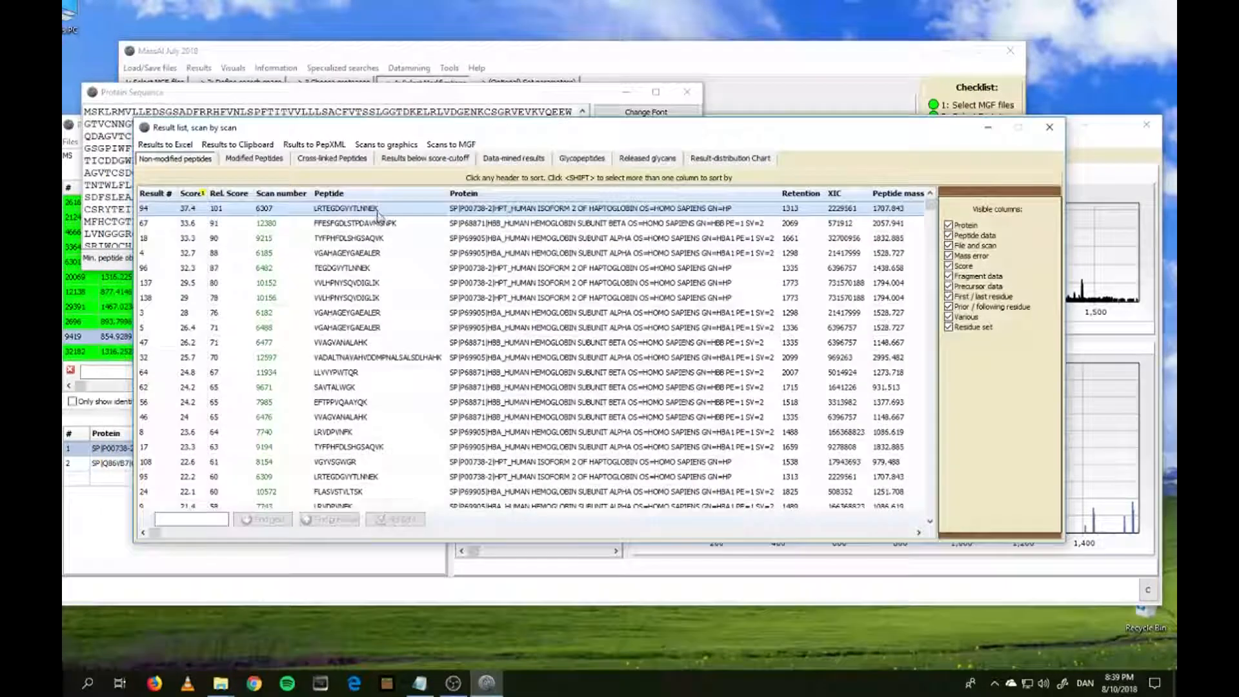
double_click(373, 212)
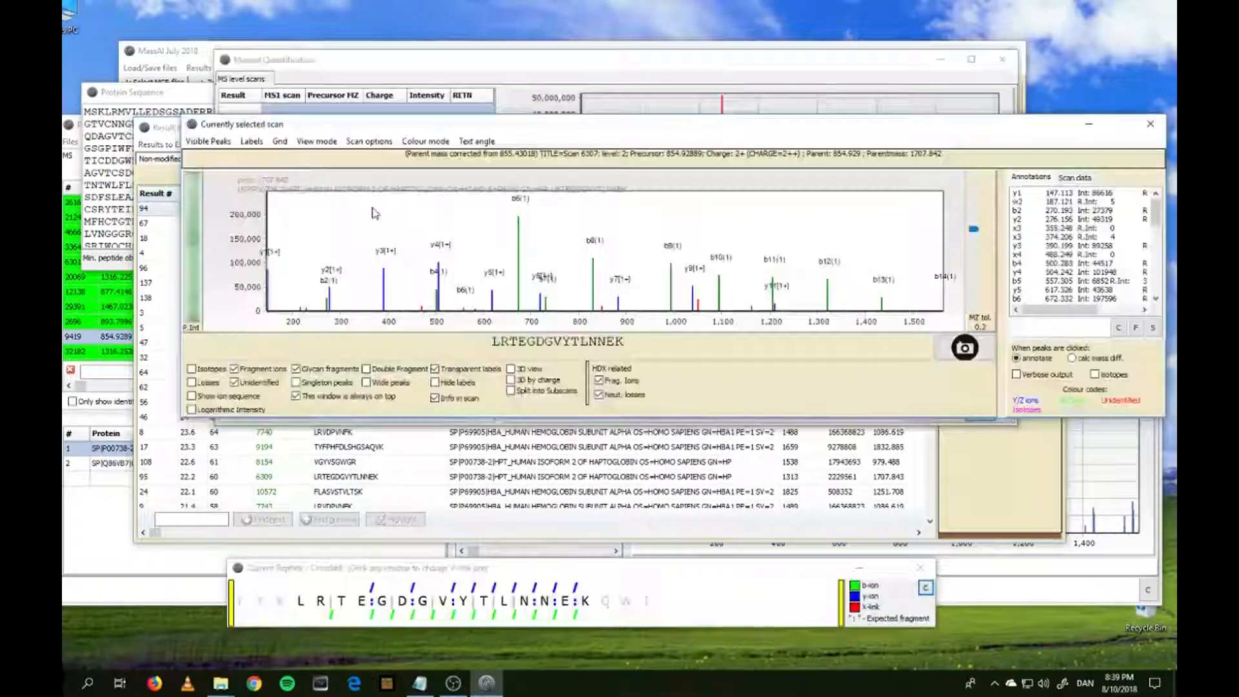
drag(691, 132, 647, 256)
click(579, 594)
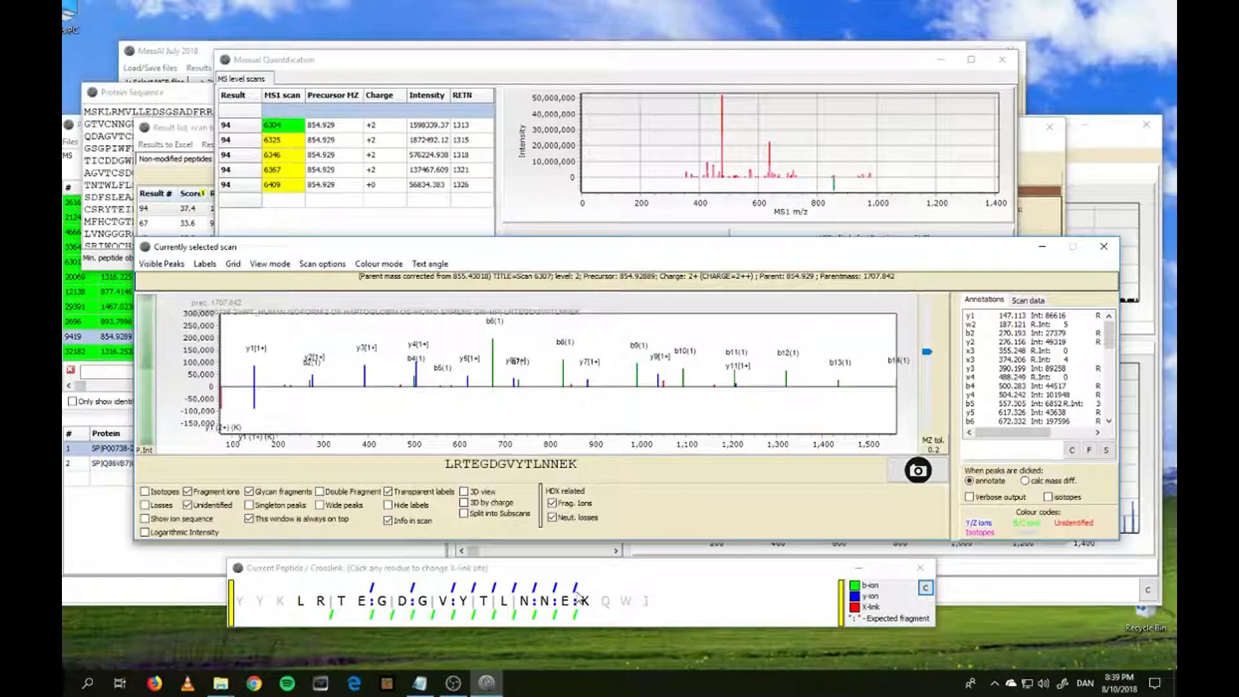
click(1103, 247)
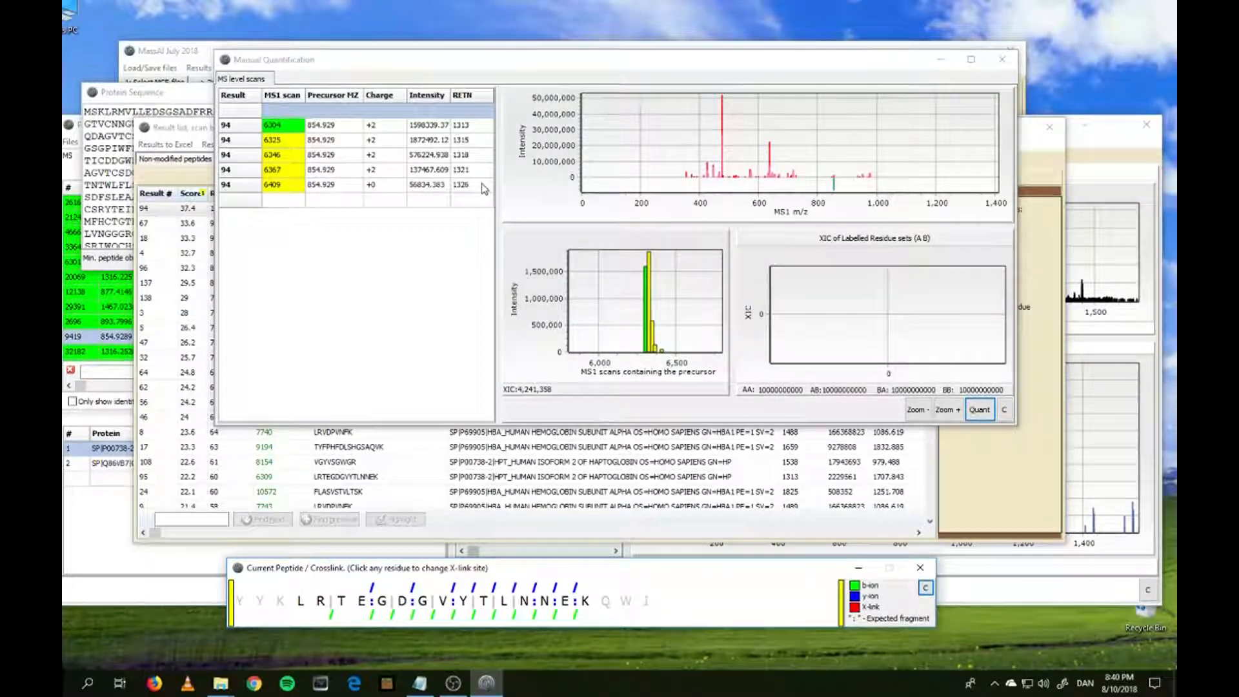
Compare the precursor peak near 854.929 m/z in MS1 scans 6325, 6367 and 6304 of the manual quantification
click(369, 146)
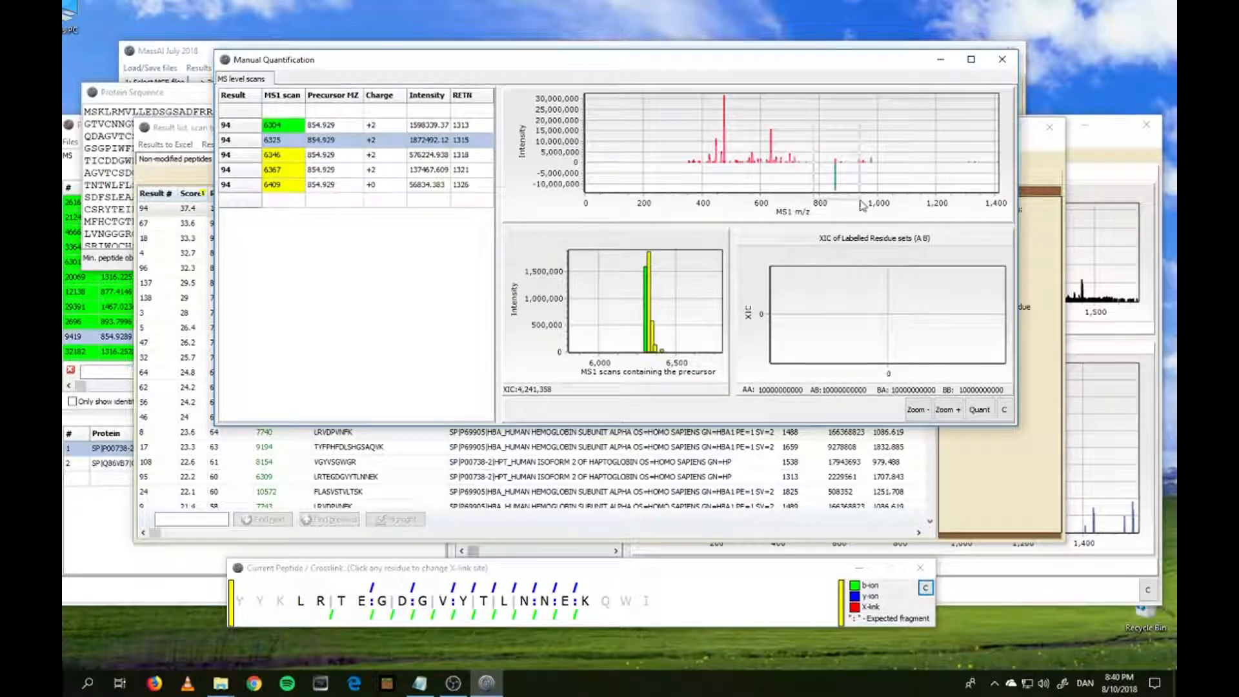
drag(861, 205, 862, 204)
click(329, 128)
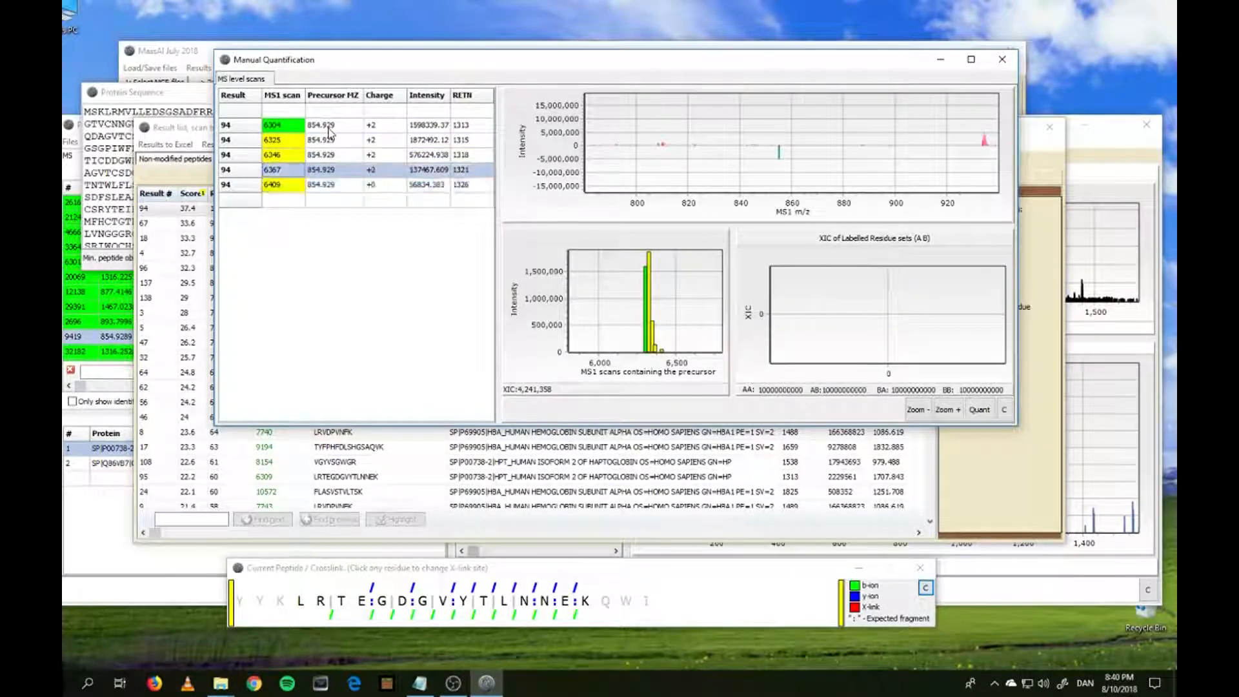
click(294, 132)
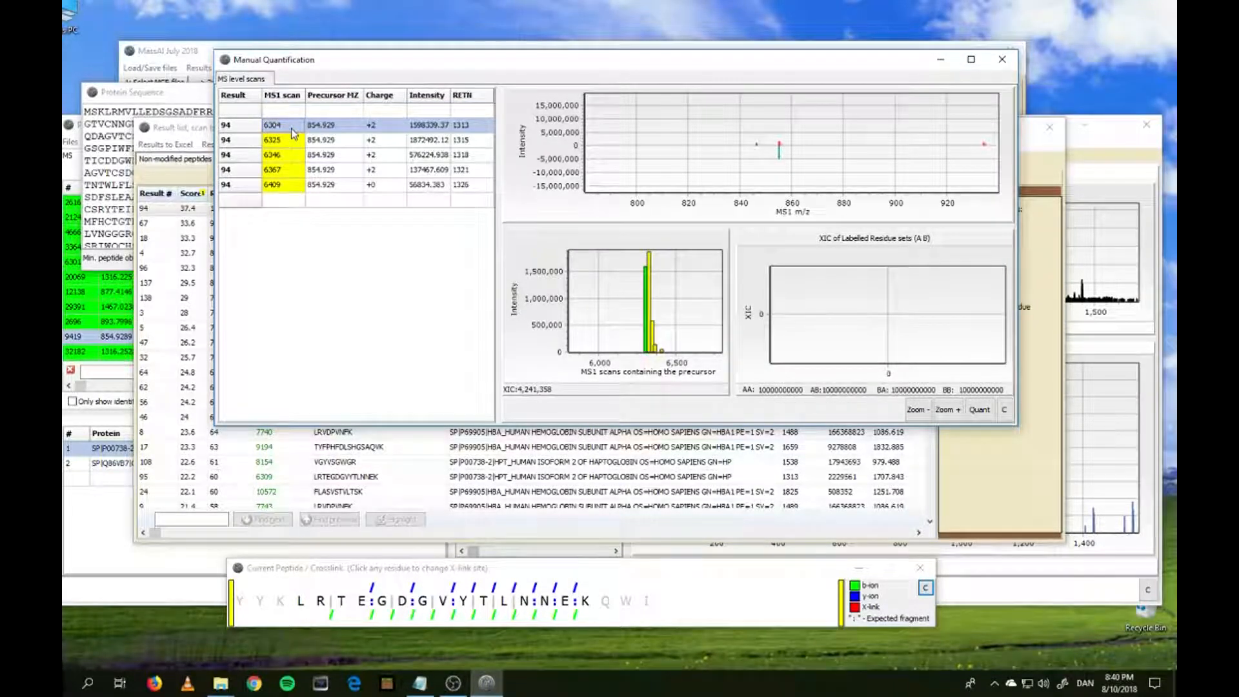